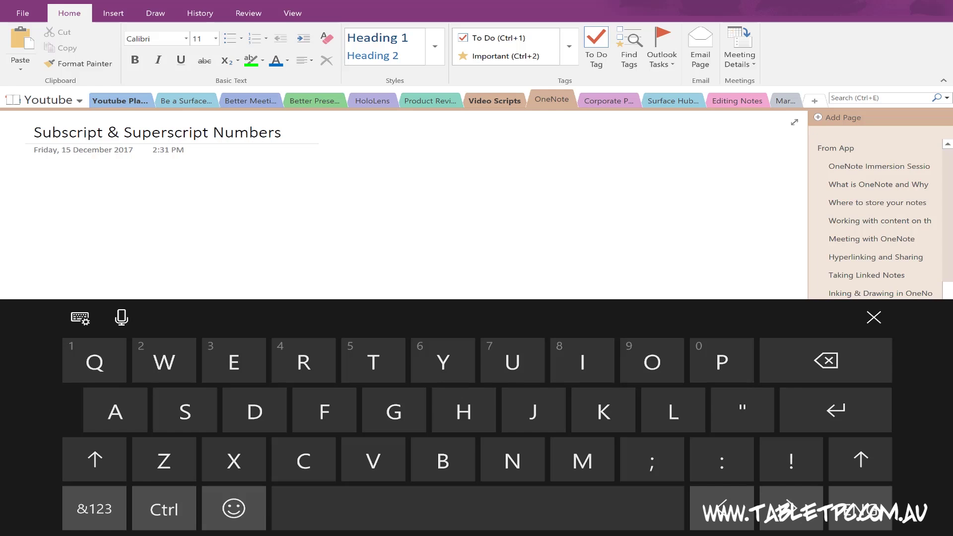
Enter M followed by a superscript ² from the touch keyboard's long-press 2 key.
{"action": "left_click", "coordinate": [93, 516]}
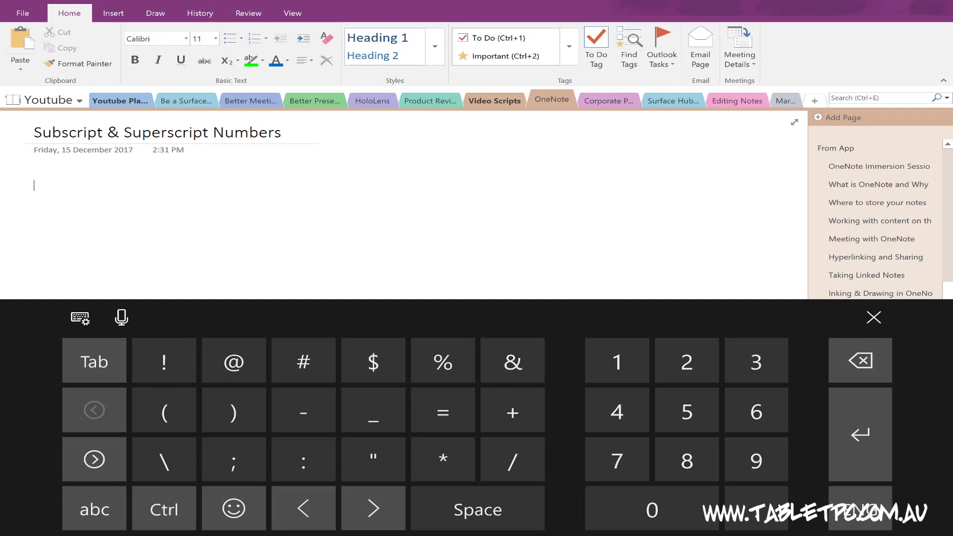
{"action": "left_click", "coordinate": [94, 510]}
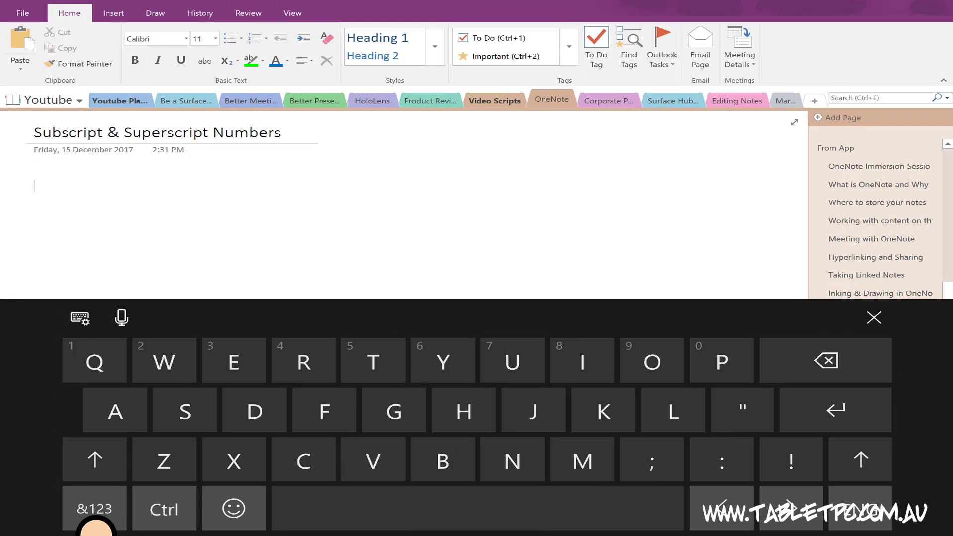
{"action": "type", "text": "M"}
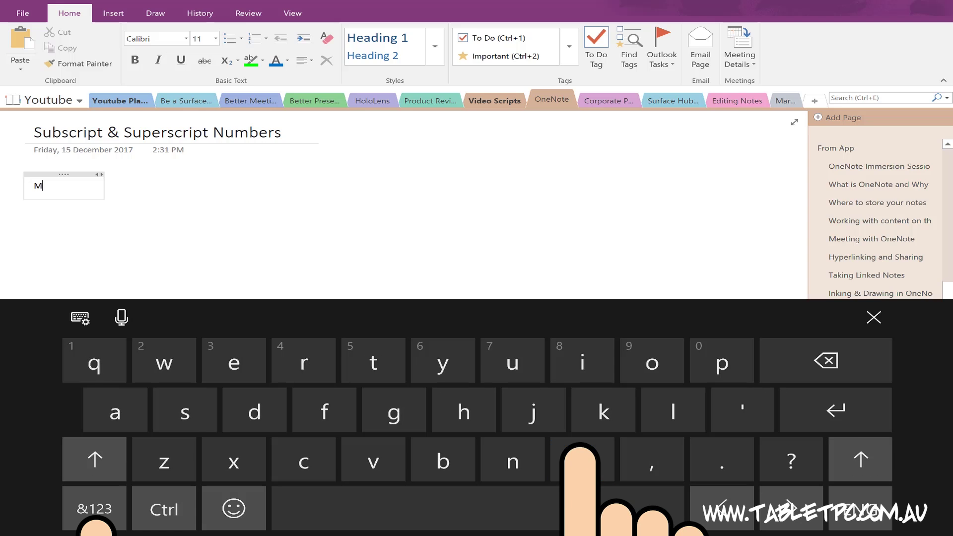
{"action": "left_click", "coordinate": [95, 510]}
{"action": "left_click_drag", "start_coordinate": [686, 361], "coordinate": [618, 323]}
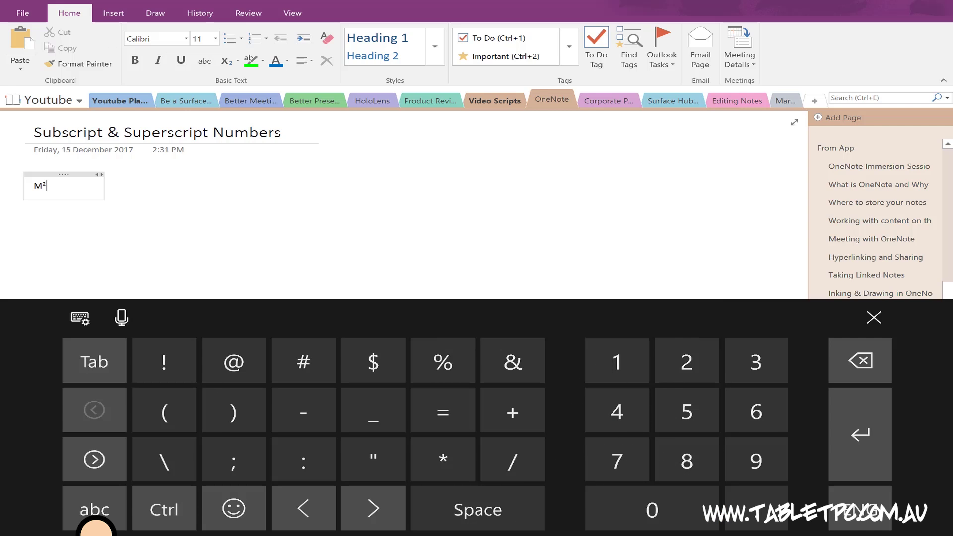
On a new line, enter H with a subscript ₂ followed by 0.
{"action": "left_click", "coordinate": [95, 509]}
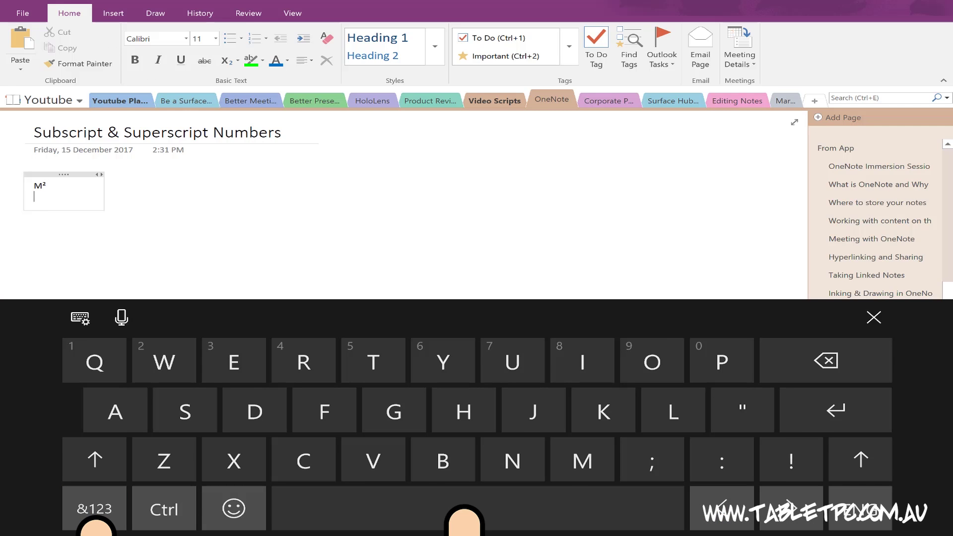
{"action": "type", "text": "H"}
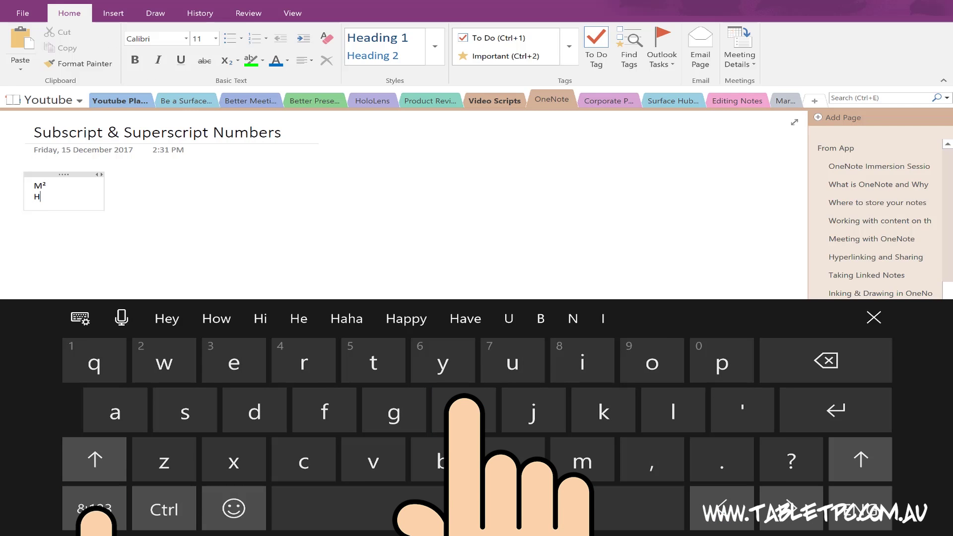
{"action": "left_click", "coordinate": [95, 508]}
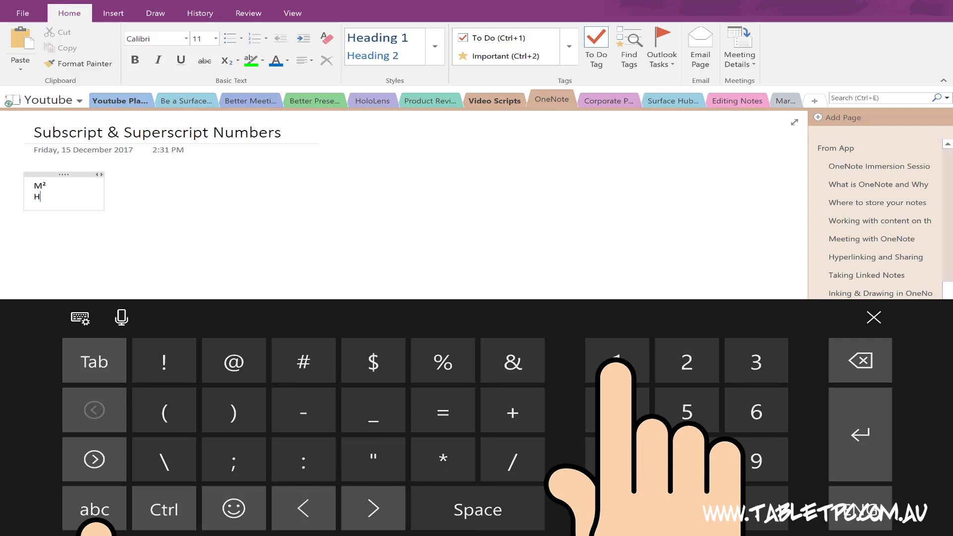
{"action": "left_click_drag", "start_coordinate": [687, 362], "coordinate": [549, 323]}
{"action": "type", "text": "0"}
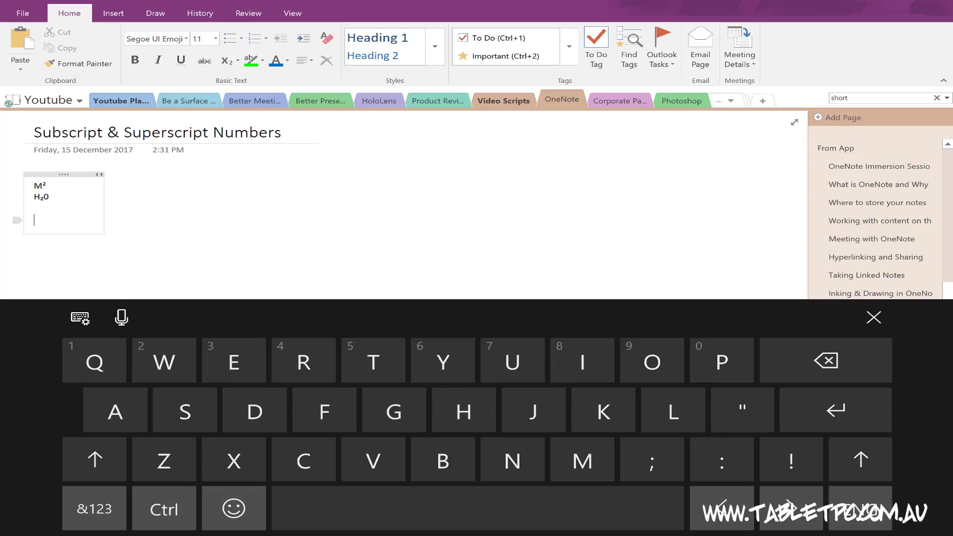
Open the touch keyboard's emoji and swipe through People to the hand gestures.
{"action": "left_click", "coordinate": [234, 508]}
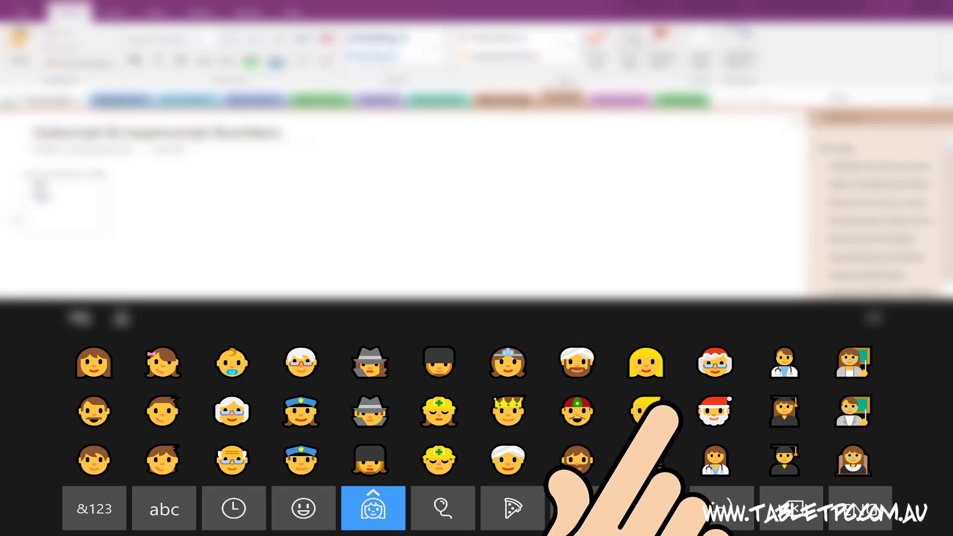
{"action": "left_click_drag", "start_coordinate": [649, 362], "coordinate": [319, 315]}
{"action": "left_click_drag", "start_coordinate": [574, 340], "coordinate": [417, 320]}
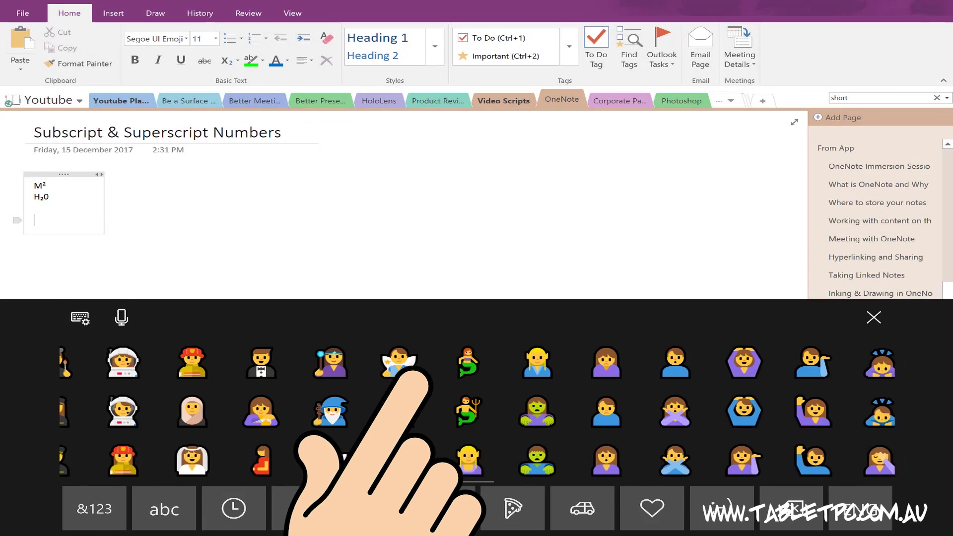
{"action": "left_click_drag", "start_coordinate": [589, 351], "coordinate": [440, 351]}
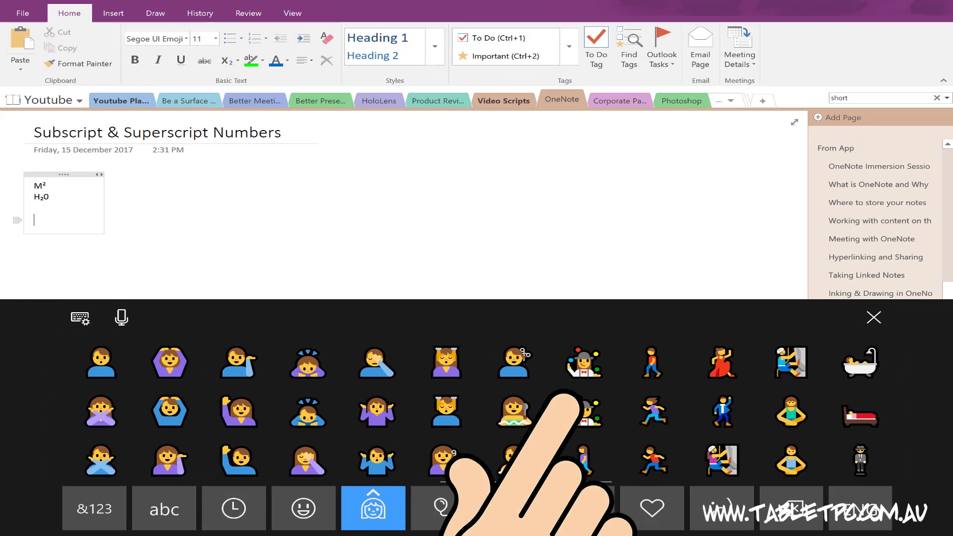
{"action": "left_click_drag", "start_coordinate": [575, 340], "coordinate": [340, 319]}
{"action": "left_click_drag", "start_coordinate": [620, 357], "coordinate": [415, 357]}
{"action": "left_click_drag", "start_coordinate": [603, 412], "coordinate": [340, 319]}
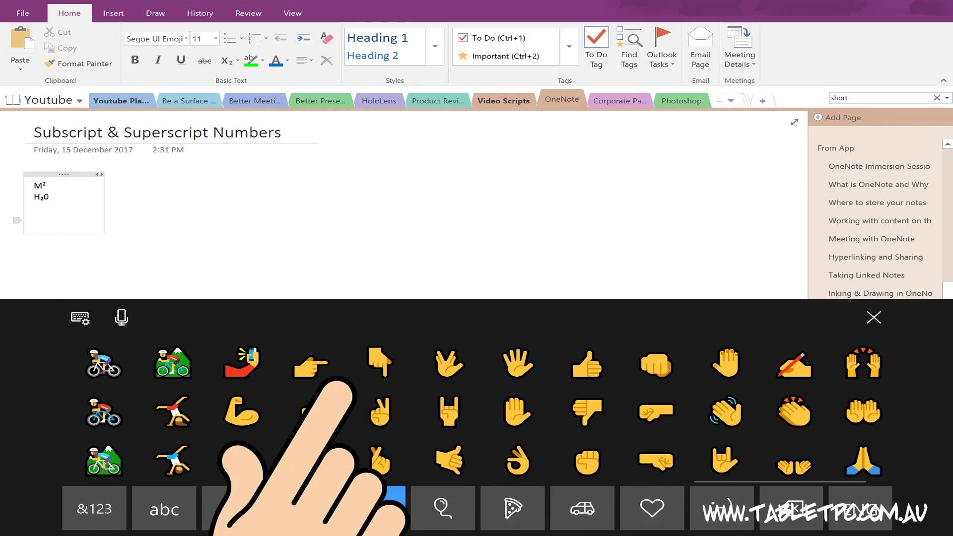
Insert the thumbs-up, oncoming-fist and OK-hand emojis in a row below H₂0.
{"action": "left_click", "coordinate": [584, 365]}
{"action": "left_click", "coordinate": [653, 365]}
{"action": "left_click", "coordinate": [515, 457]}
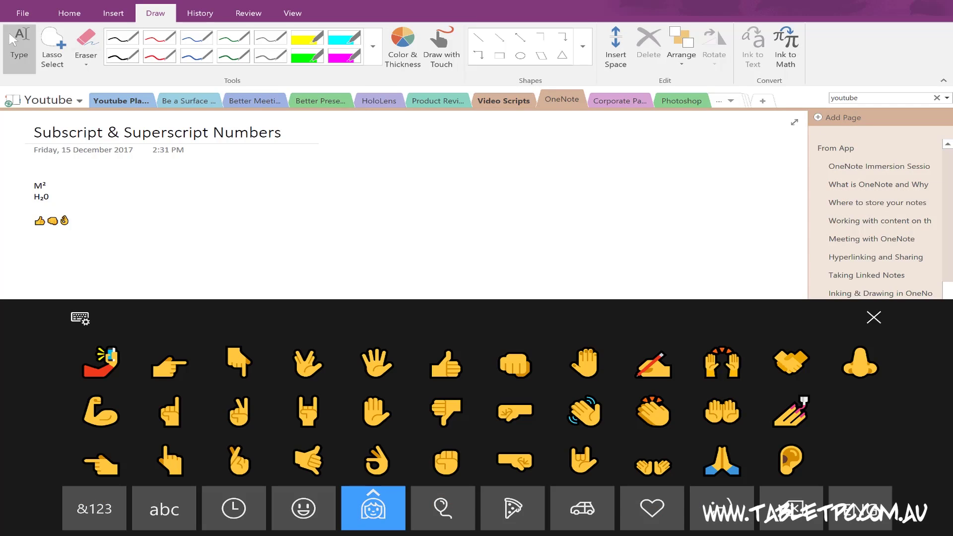
{"action": "left_click", "coordinate": [79, 317]}
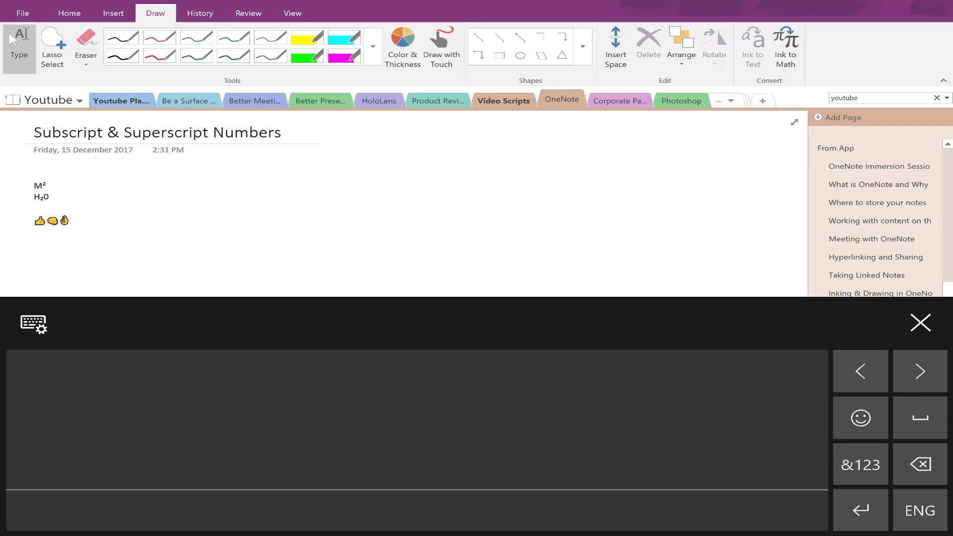
Check the handwriting layout's &123 symbols and emoji keys.
{"action": "left_click", "coordinate": [860, 464]}
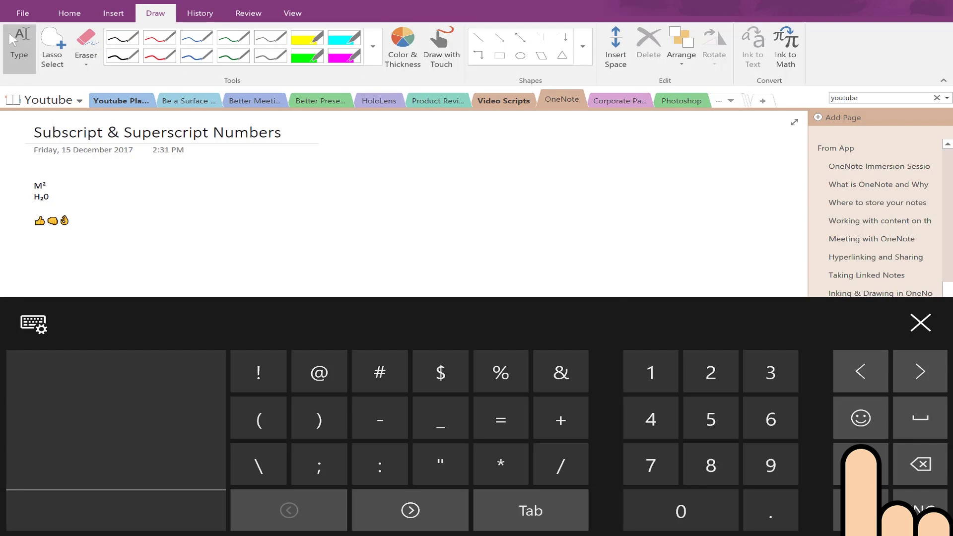
{"action": "left_click", "coordinate": [861, 418]}
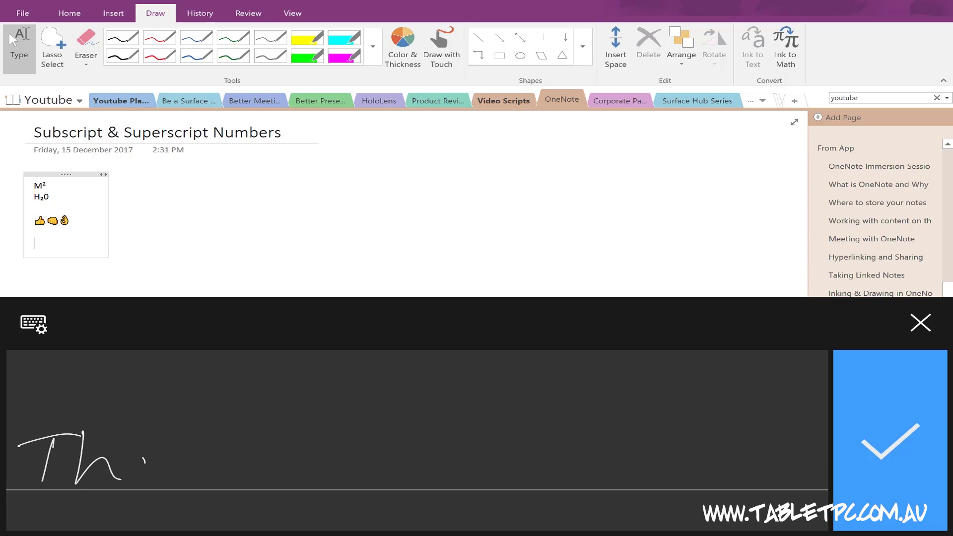
Handwrite 'Thank you for watching', correct it to 'Thanks for watching', then add 'Be a'.
{"action": "left_click_drag", "start_coordinate": [276, 459], "coordinate": [295, 467]}
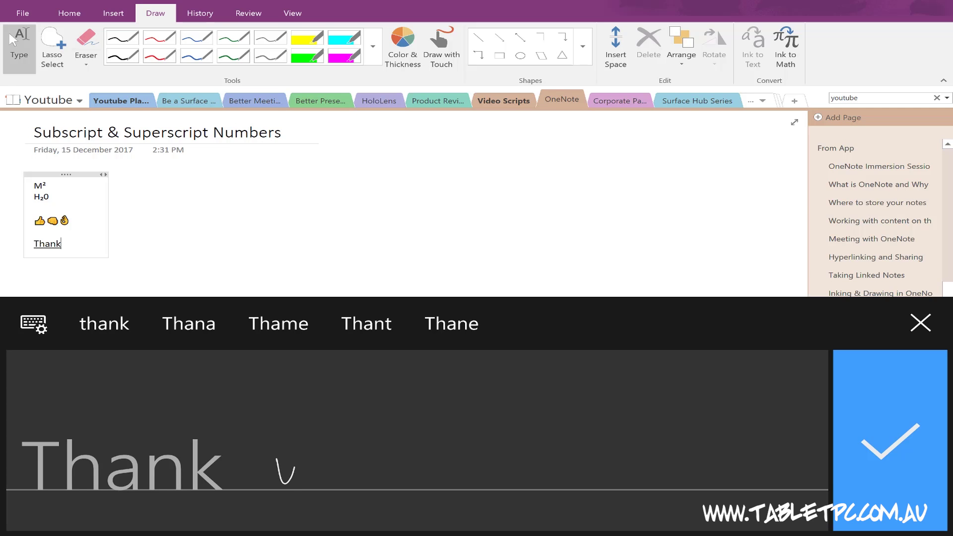
{"action": "left_click_drag", "start_coordinate": [436, 454], "coordinate": [418, 505]}
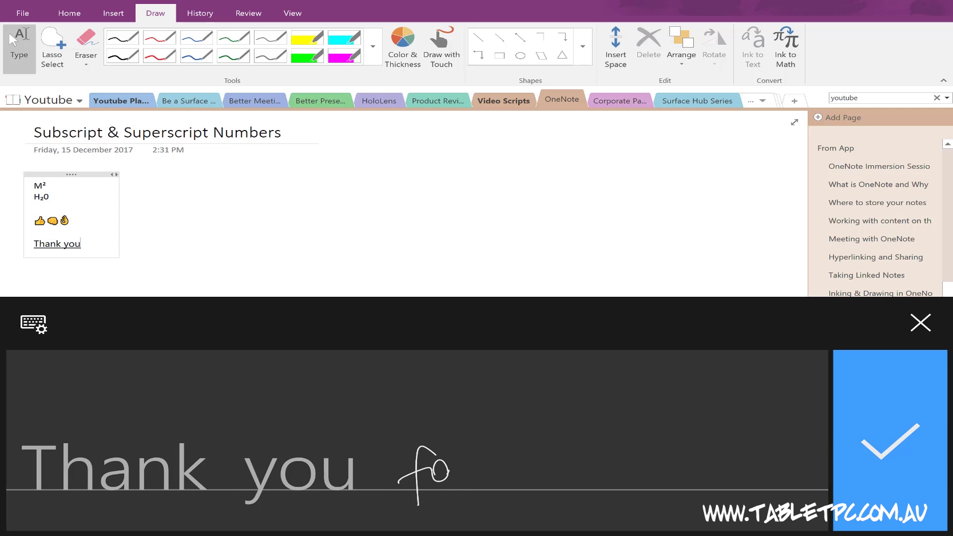
{"action": "left_click_drag", "start_coordinate": [450, 469], "coordinate": [547, 481]}
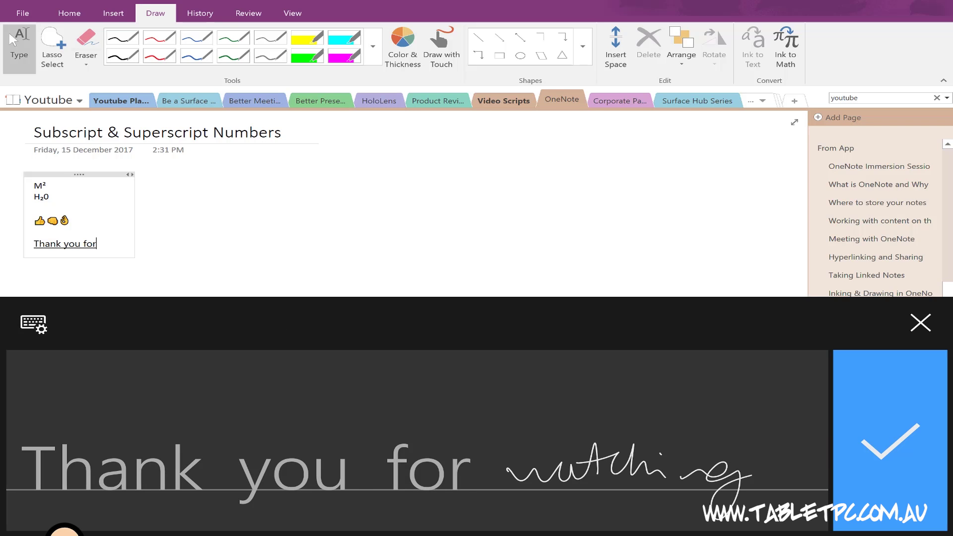
{"action": "mouse_move", "coordinate": [117, 377]}
{"action": "left_mouse_down"}
{"action": "mouse_move", "coordinate": [202, 348]}
{"action": "mouse_move", "coordinate": [293, 402]}
{"action": "left_mouse_up"}
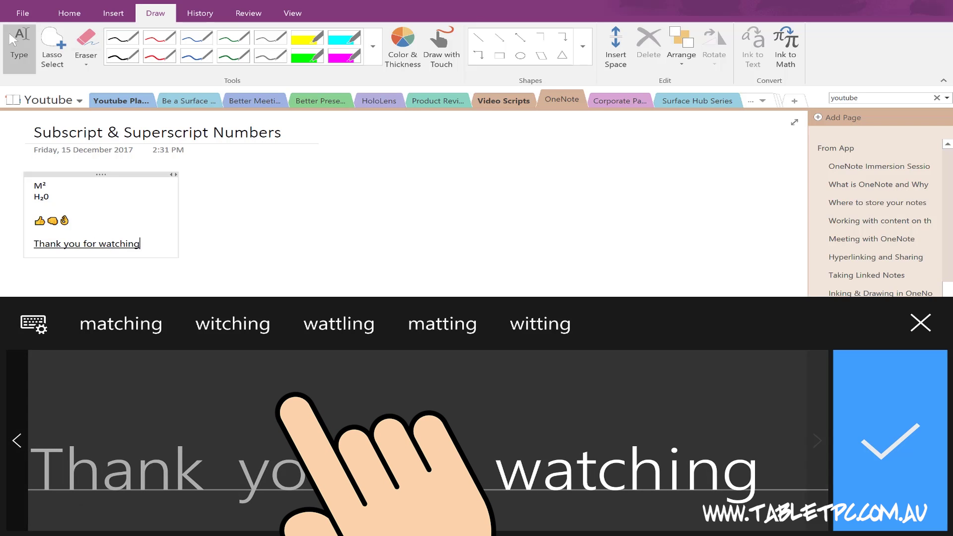
{"action": "left_click_drag", "start_coordinate": [195, 470], "coordinate": [208, 461]}
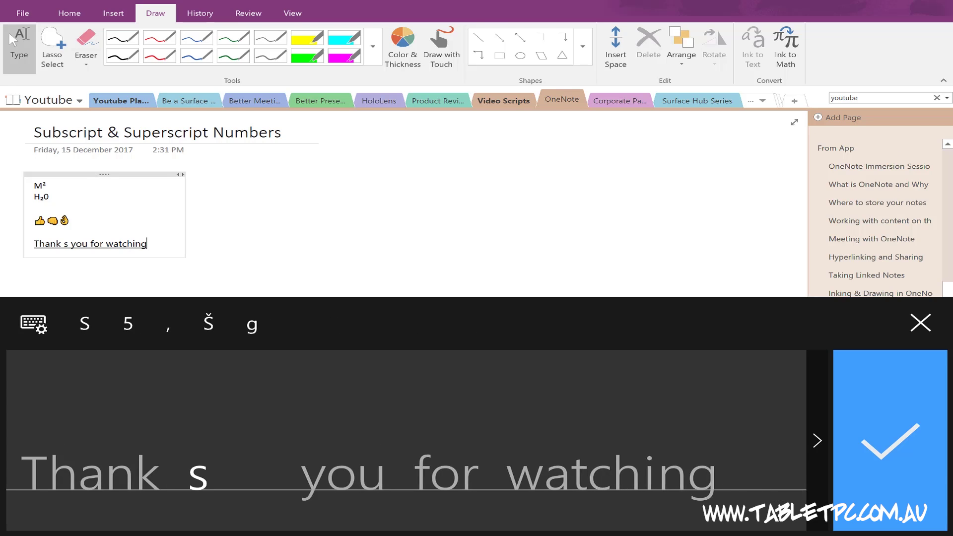
{"action": "left_click_drag", "start_coordinate": [233, 477], "coordinate": [330, 476]}
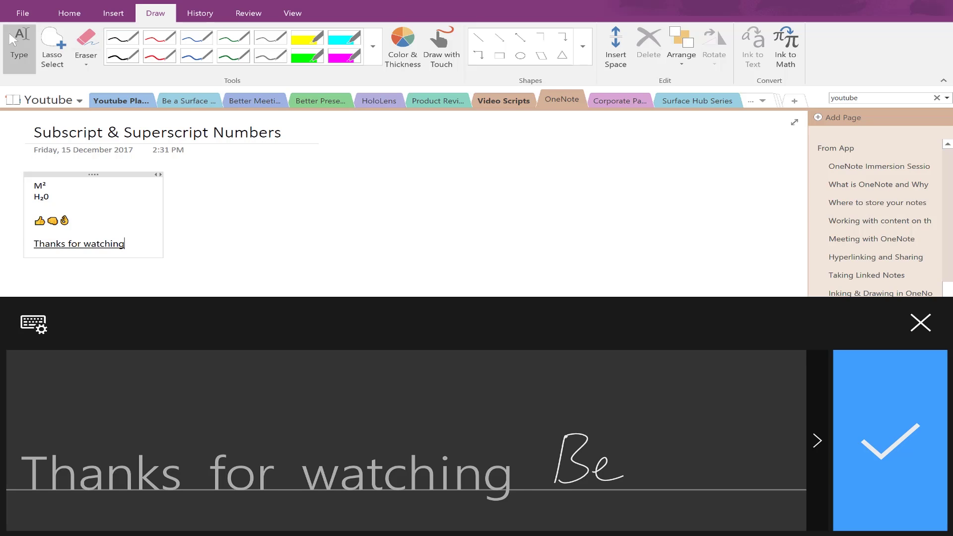
{"action": "mouse_move", "coordinate": [675, 458]}
{"action": "left_mouse_down"}
{"action": "mouse_move", "coordinate": [665, 461]}
{"action": "mouse_move", "coordinate": [678, 479]}
{"action": "left_mouse_up"}
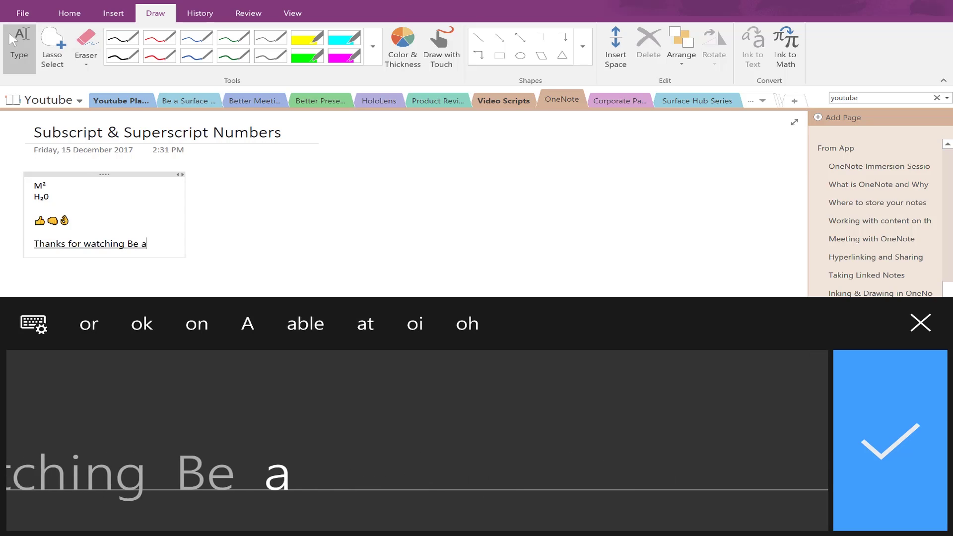
Handwrite 'Surface' after 'Be a' and begin writing 'Pro!'.
{"action": "left_click_drag", "start_coordinate": [347, 436], "coordinate": [308, 480]}
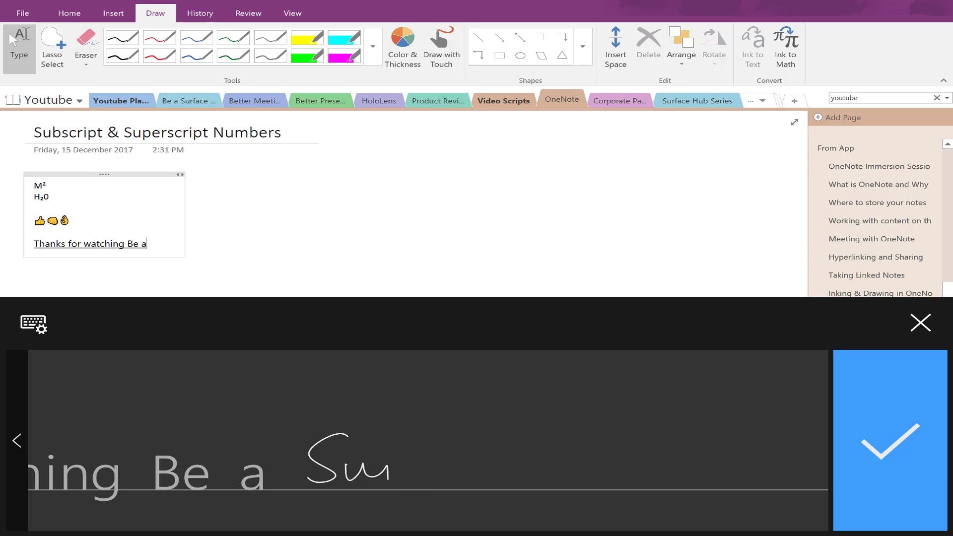
{"action": "left_click_drag", "start_coordinate": [504, 464], "coordinate": [513, 484]}
{"action": "left_click_drag", "start_coordinate": [586, 449], "coordinate": [584, 482]}
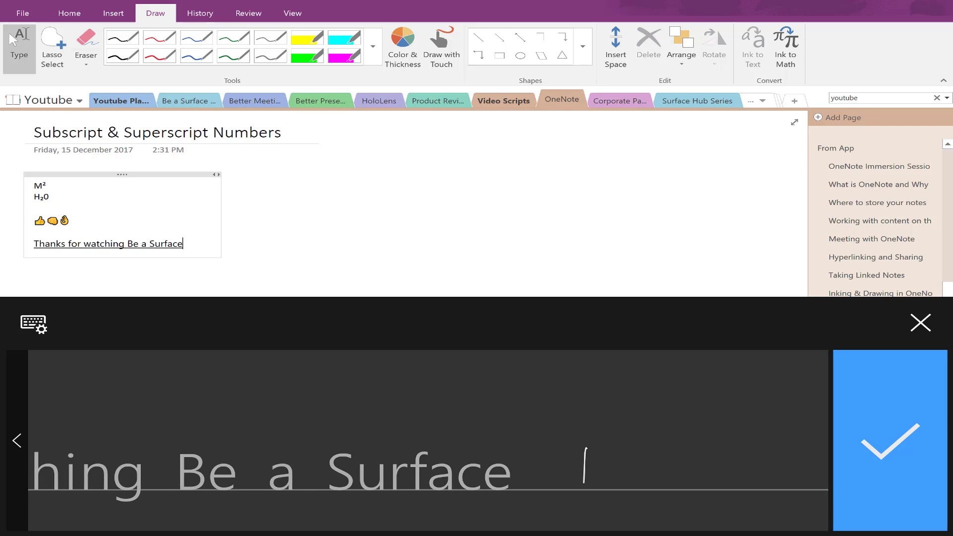